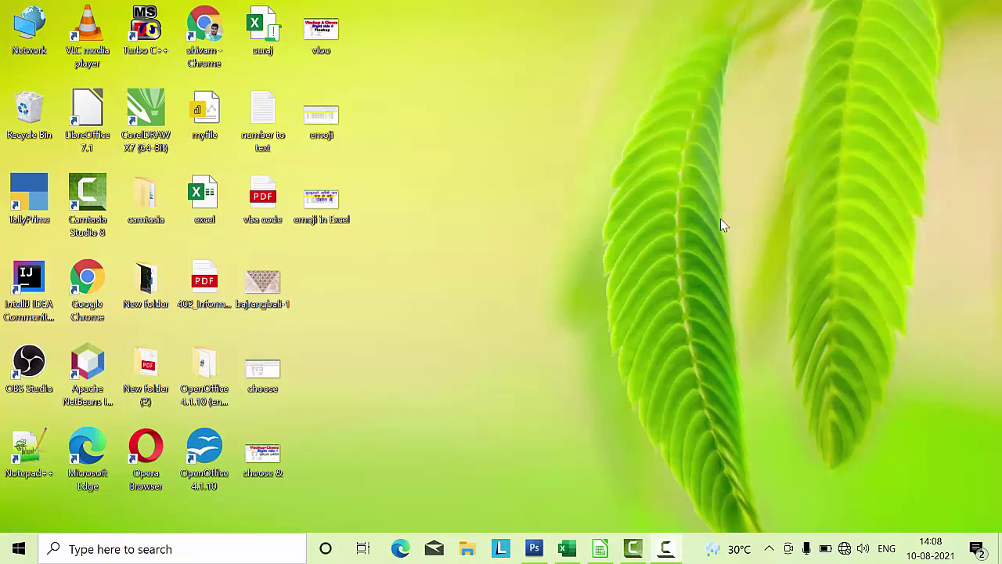
Step: Refresh the Windows desktop and restore the Untitled 1 Calc window from the taskbar
right_click(560, 93)
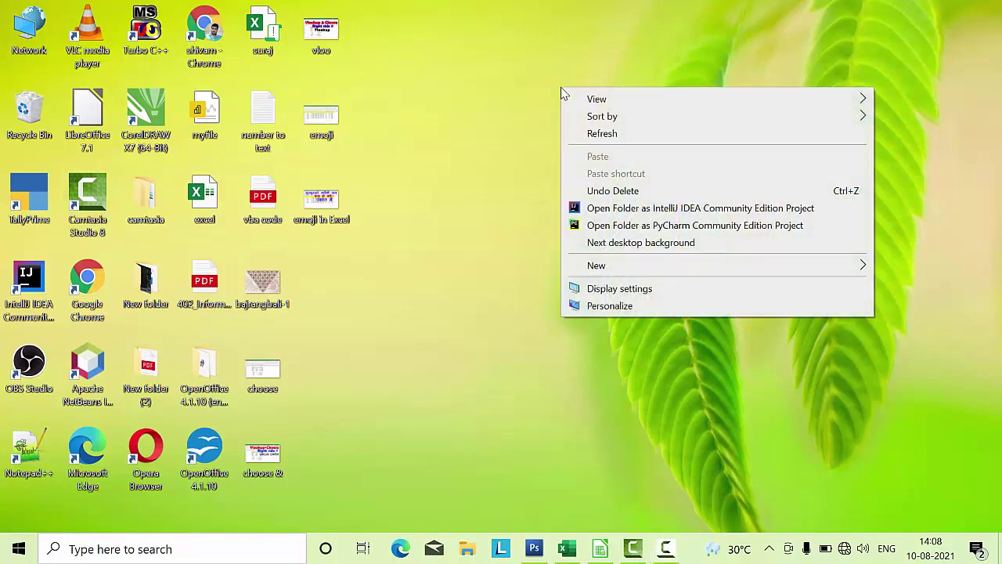
click(581, 138)
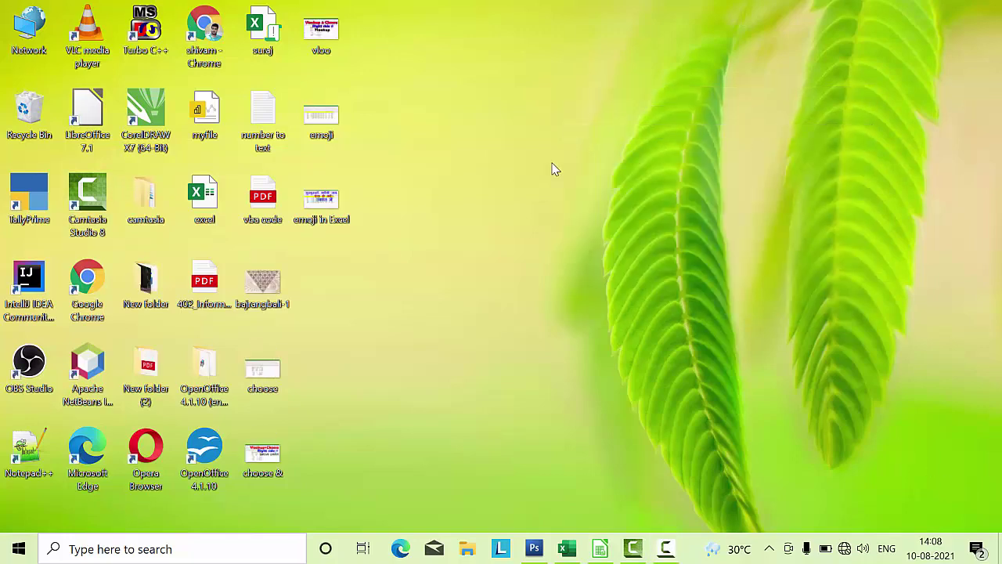
click(599, 550)
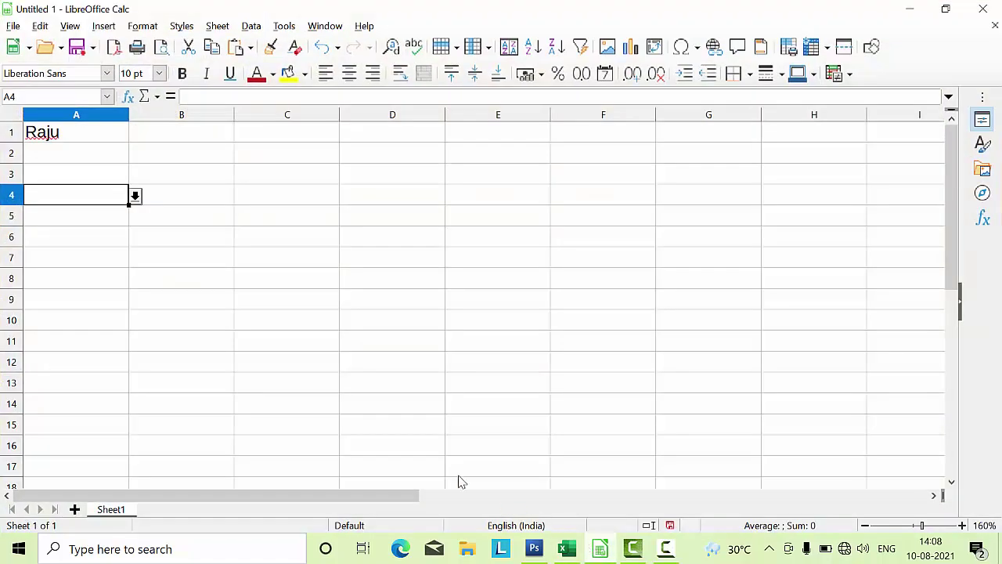
Step: Pick Trisha for cell A2 from its dropdown name list
click(88, 154)
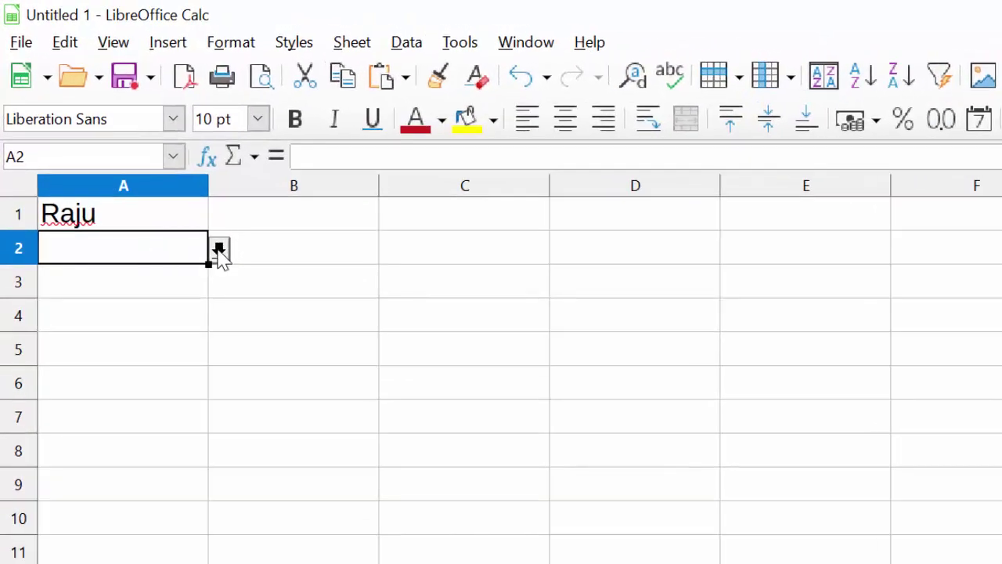
click(219, 249)
click(90, 348)
Step: Pick Heena for both A3 and A4 from their name lists, ending on A5
click(148, 284)
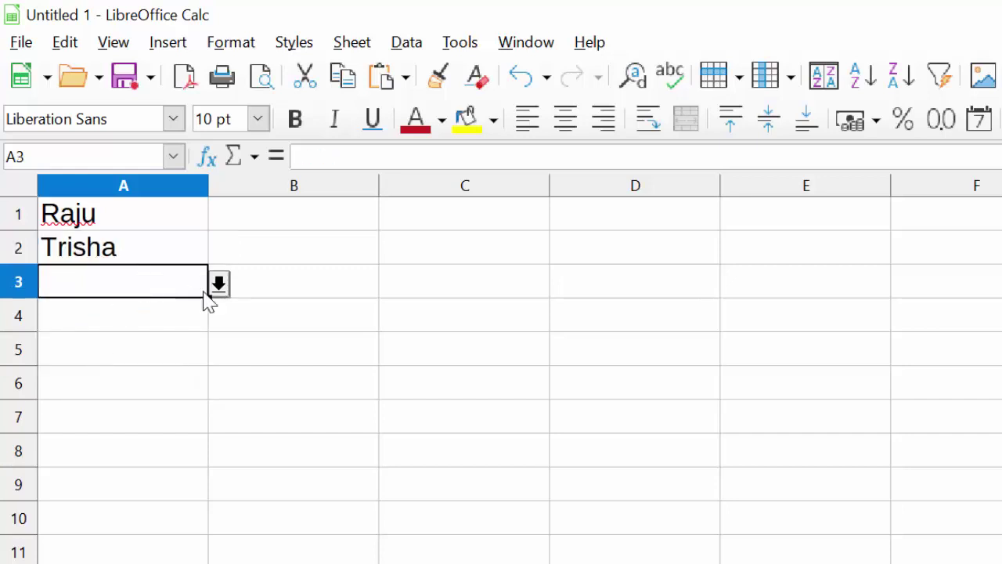
click(219, 284)
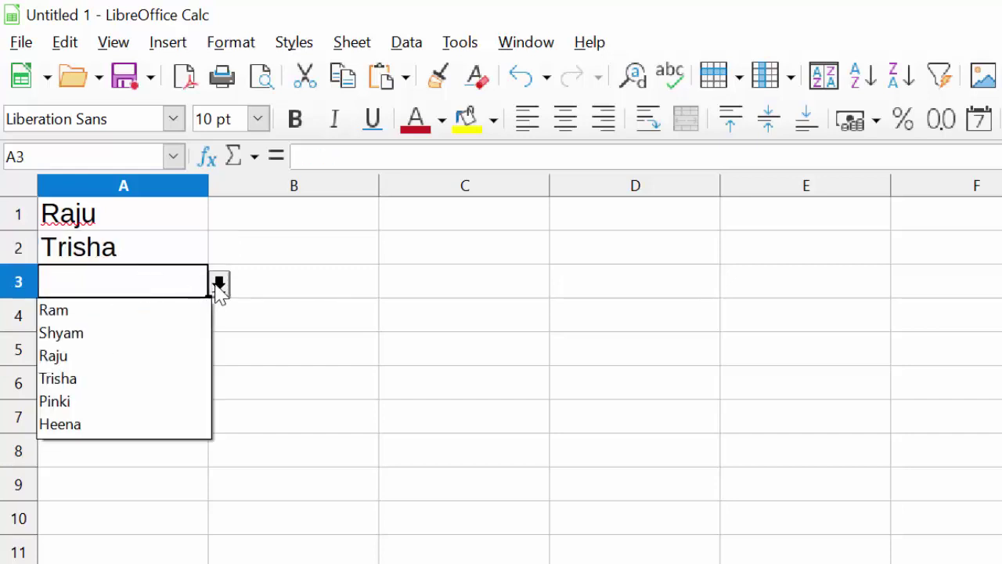
click(106, 420)
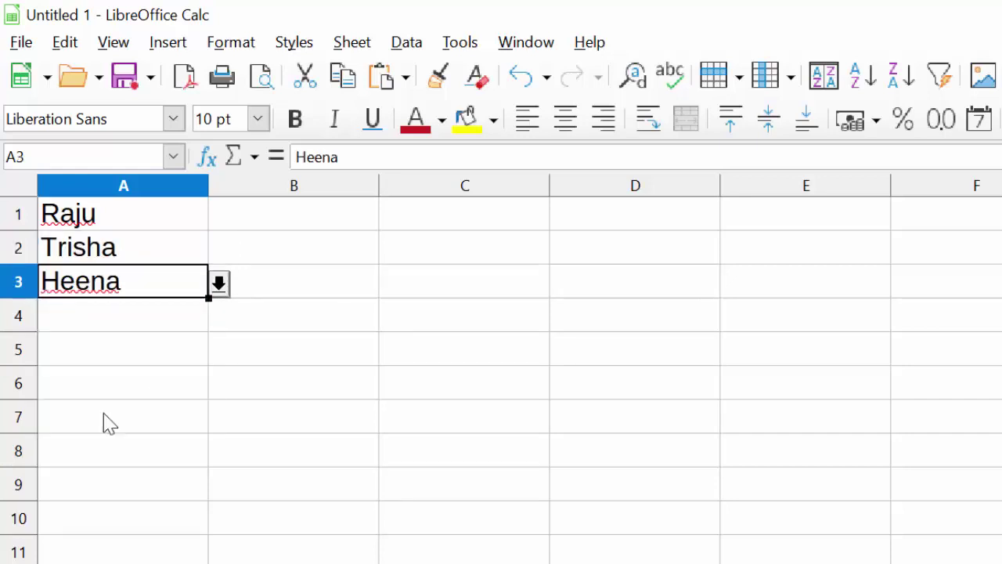
click(218, 291)
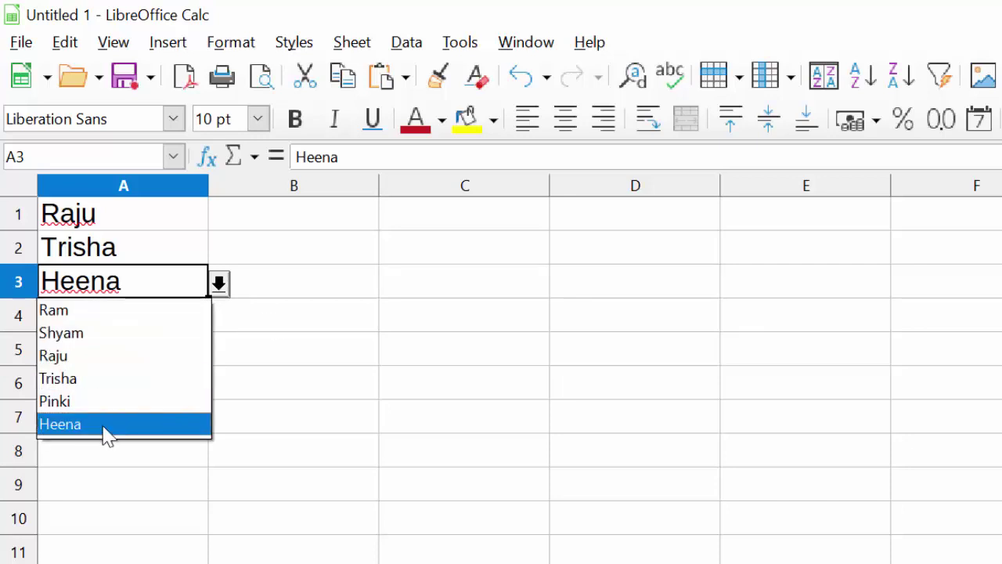
click(103, 427)
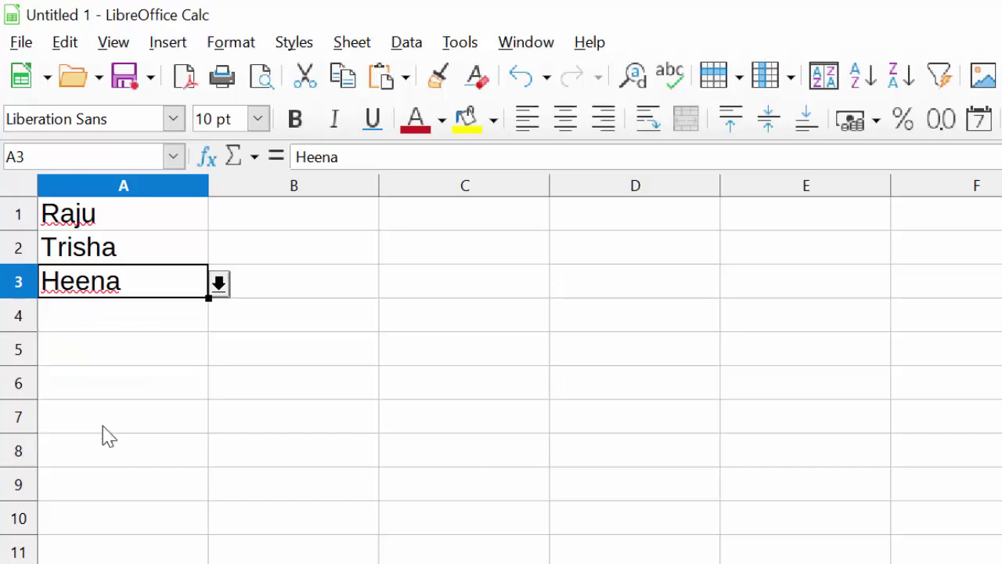
click(125, 322)
click(222, 322)
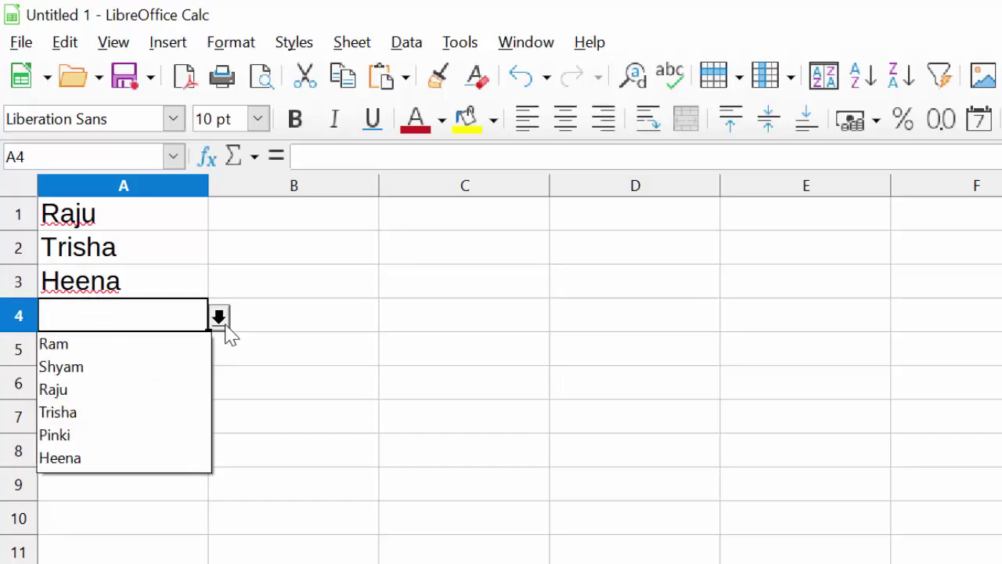
click(117, 460)
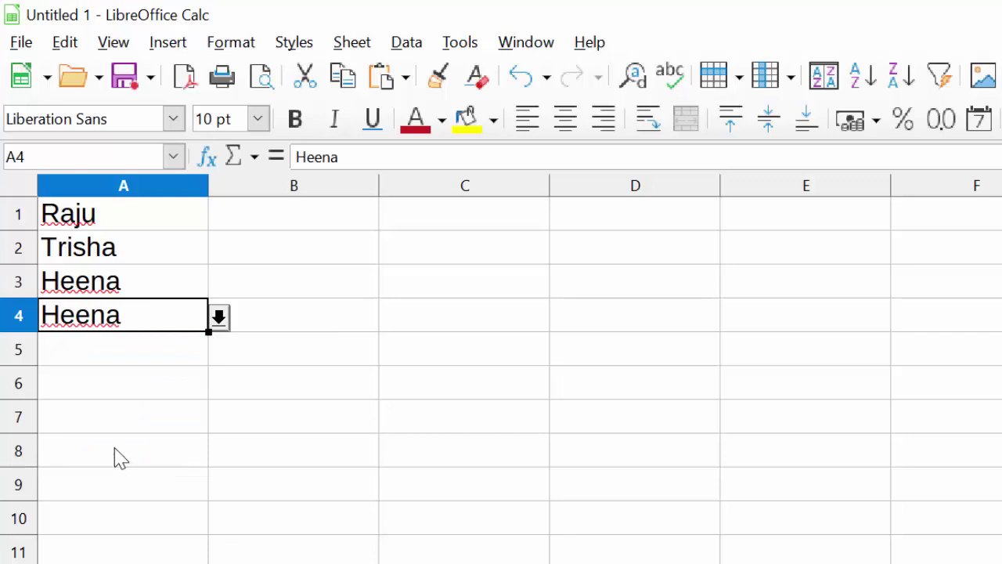
click(130, 354)
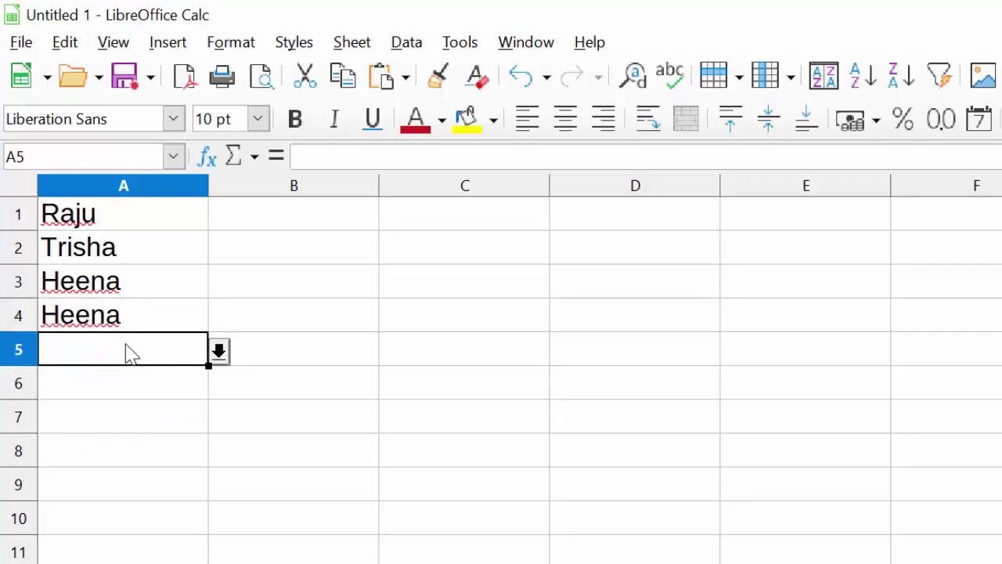
Step: Enter Ritu in A5 and dismiss the resulting Invalid value error
text(R)
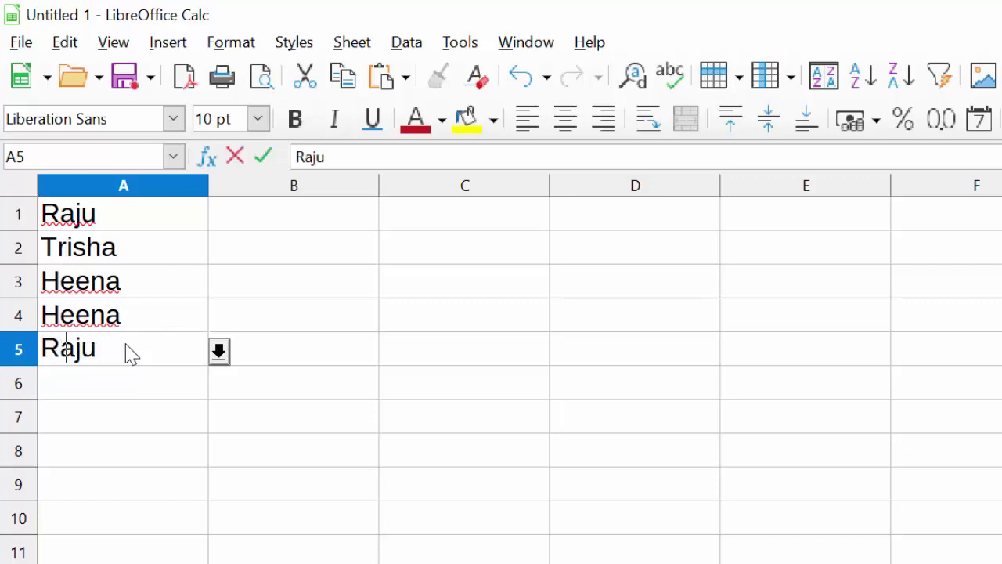
text(itu)
key(Return)
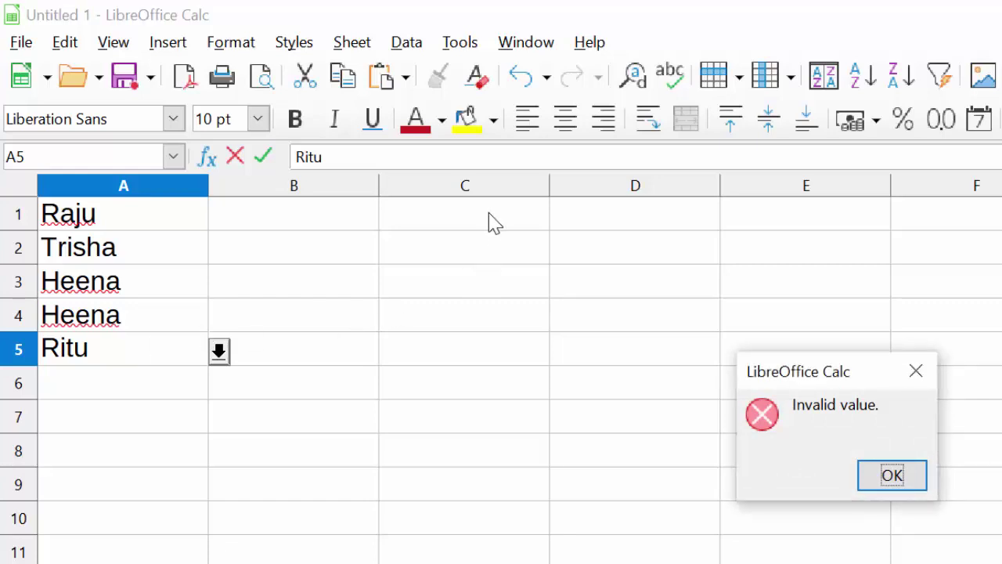
click(890, 479)
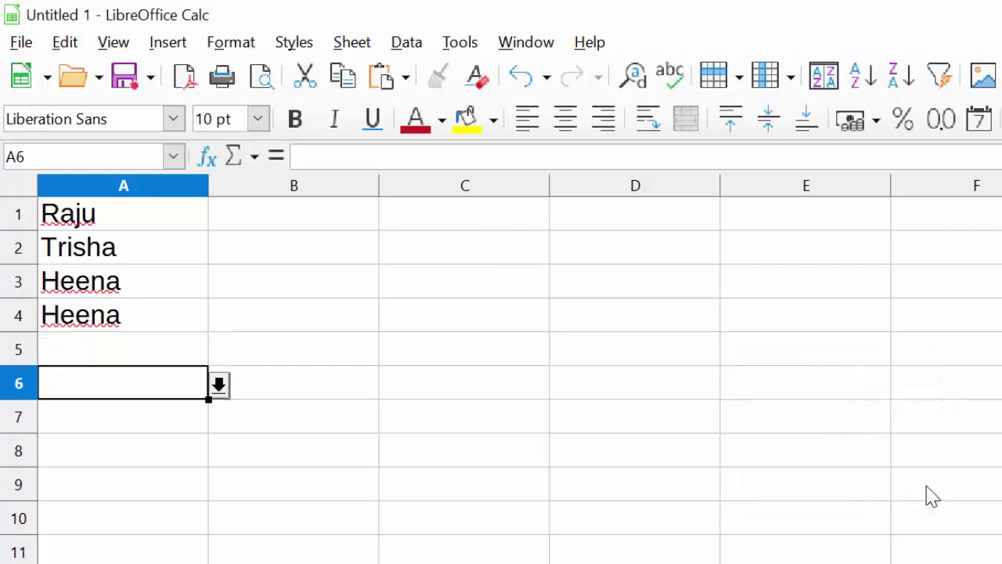
Step: Select C1:C6, open Data > Validity, and expand the Allow list on Criteria
click(517, 225)
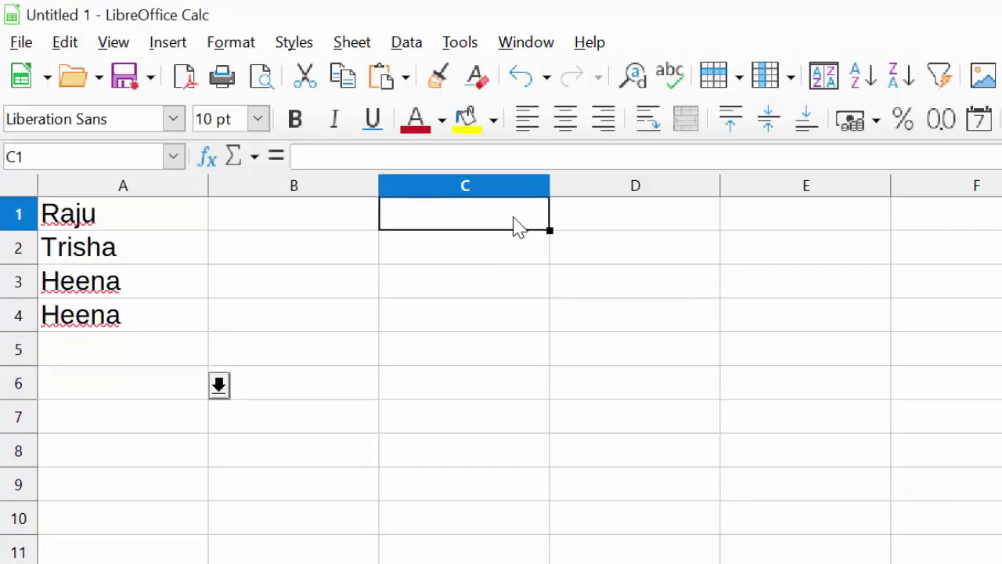
drag(516, 226, 487, 407)
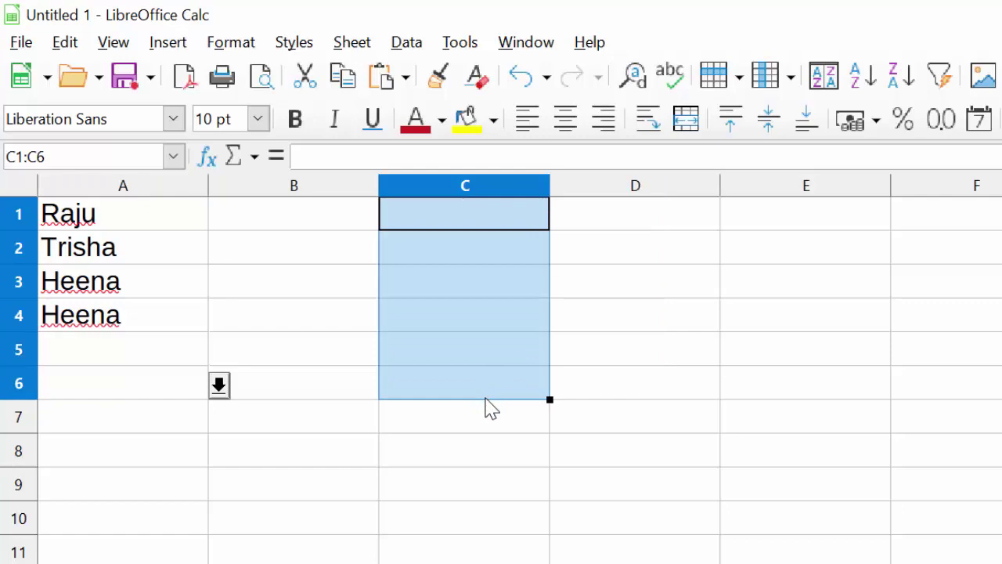
click(416, 47)
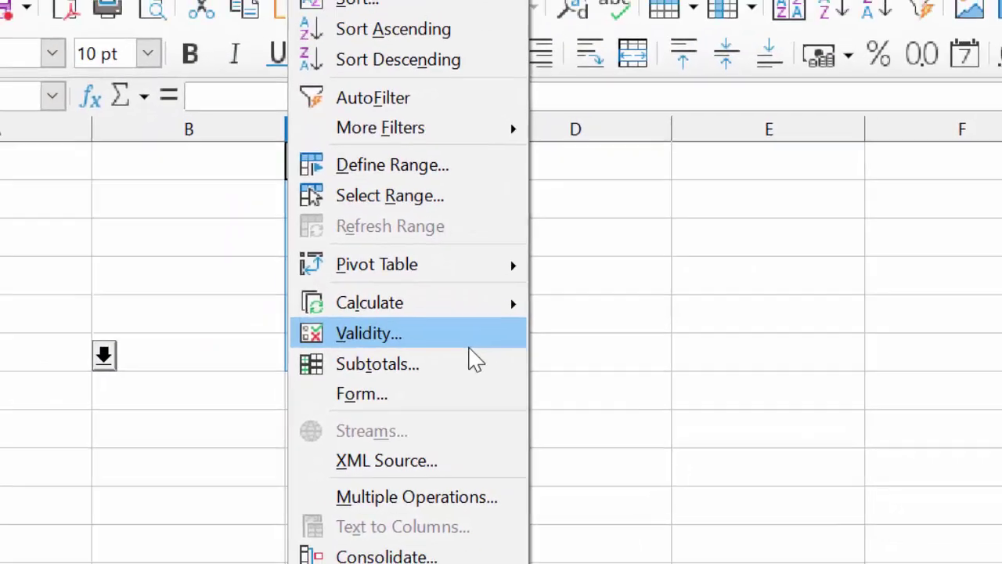
click(404, 317)
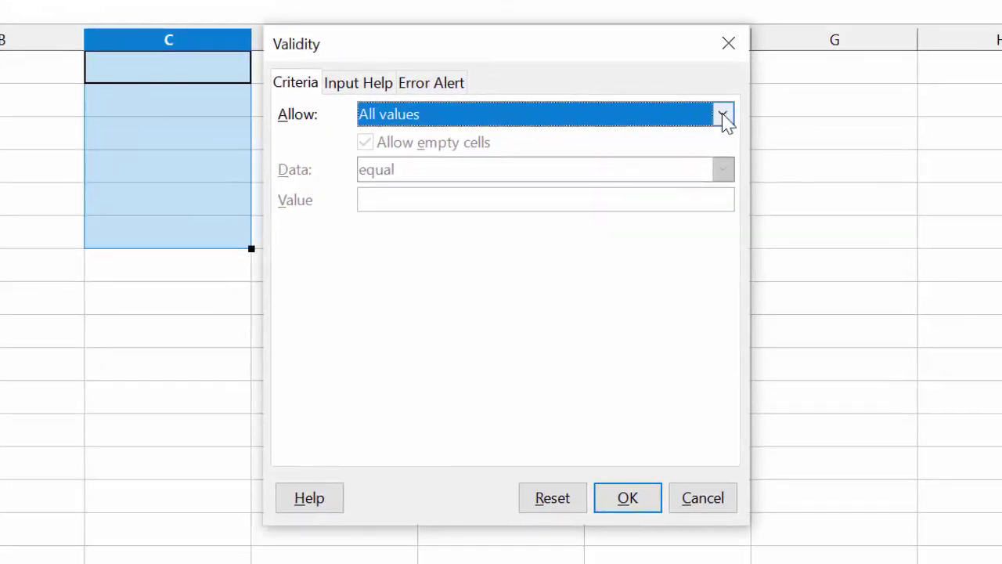
click(723, 116)
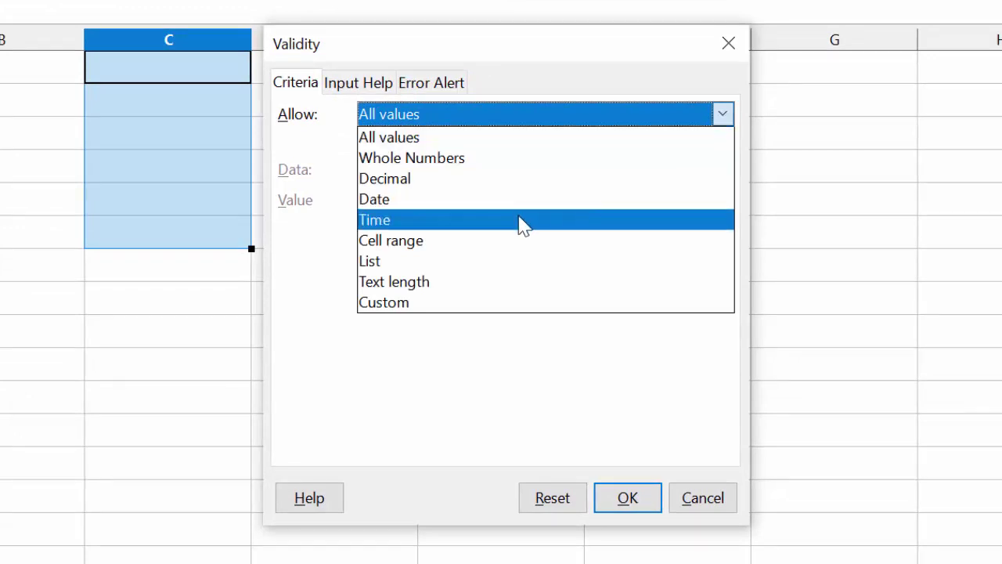
Step: Set Allow to List with entries Deoria, Lucknow, Nagpur and Kolkata, and confirm
click(494, 266)
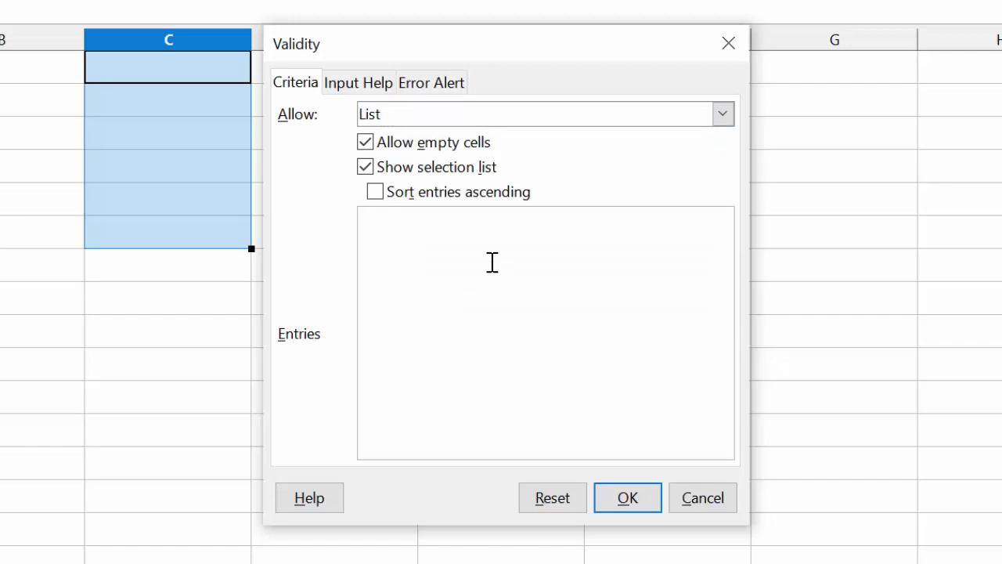
text(D)
text(ckno )
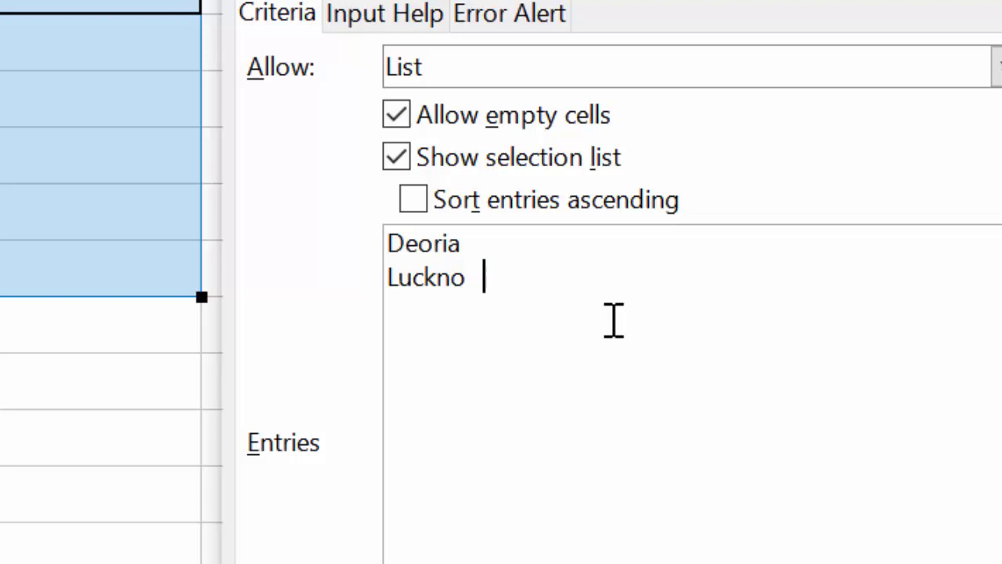
text(w)
key(Return)
text(N)
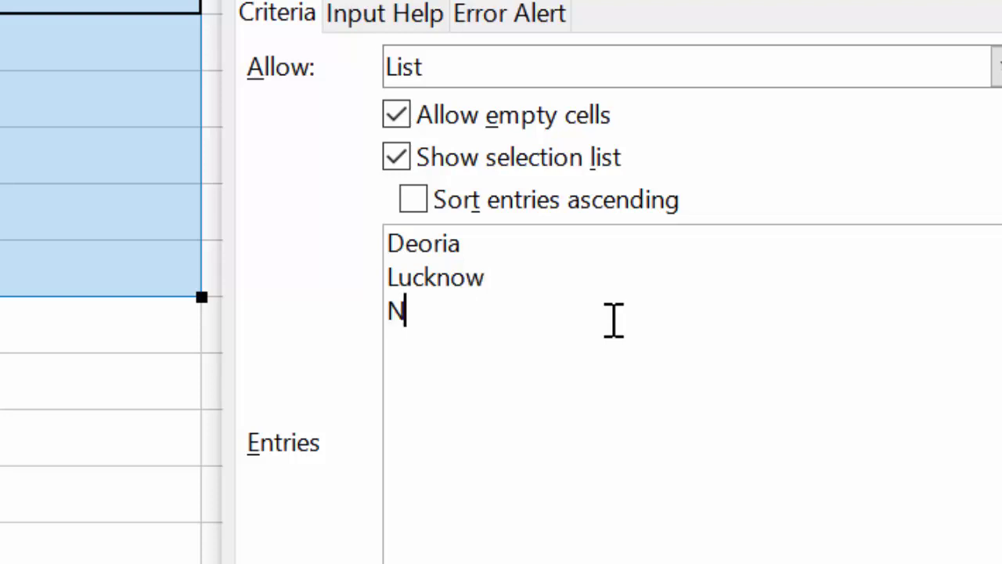
text(agpu)
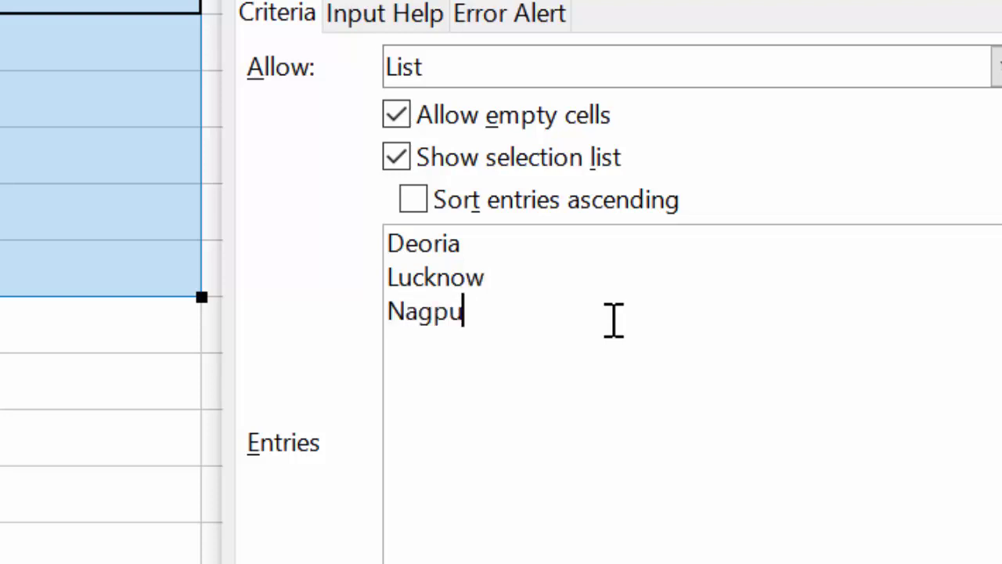
text(r)
key(Return)
text(Ko)
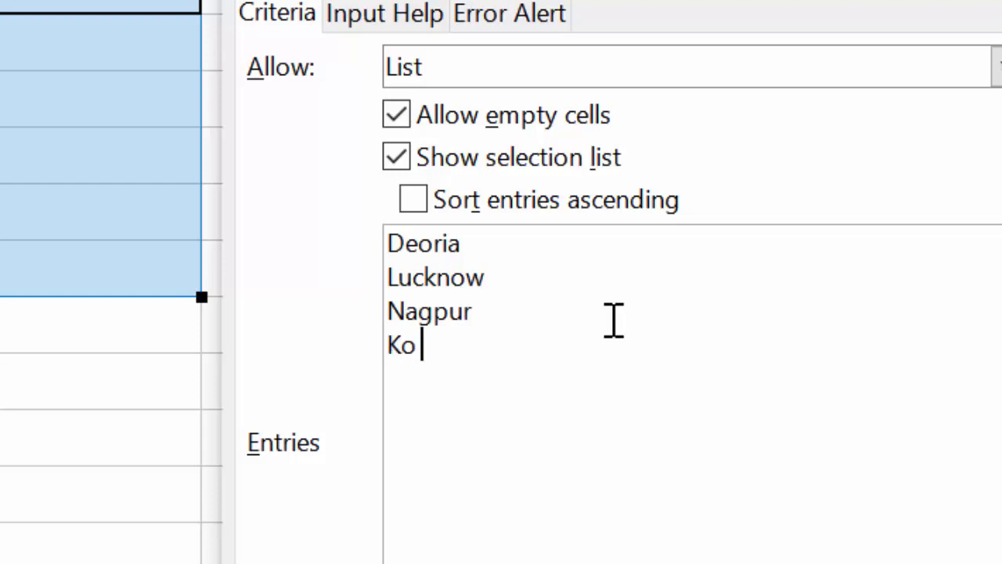
text(lkar)
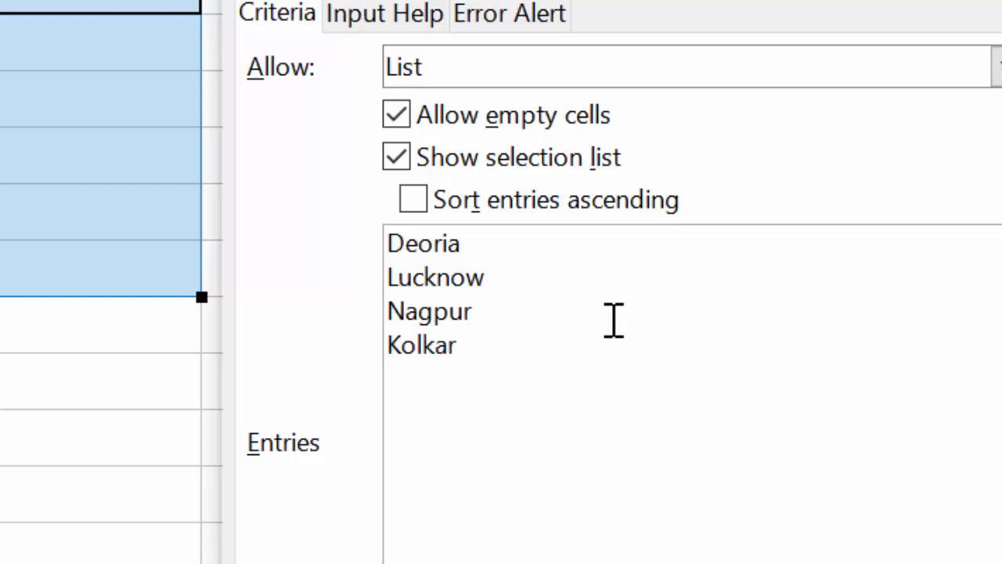
text(ta)
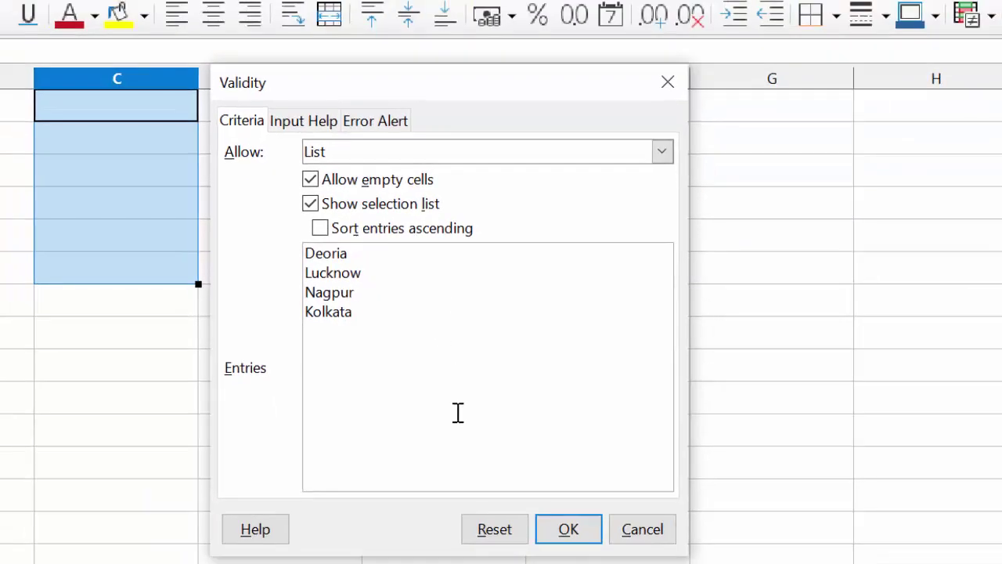
click(569, 541)
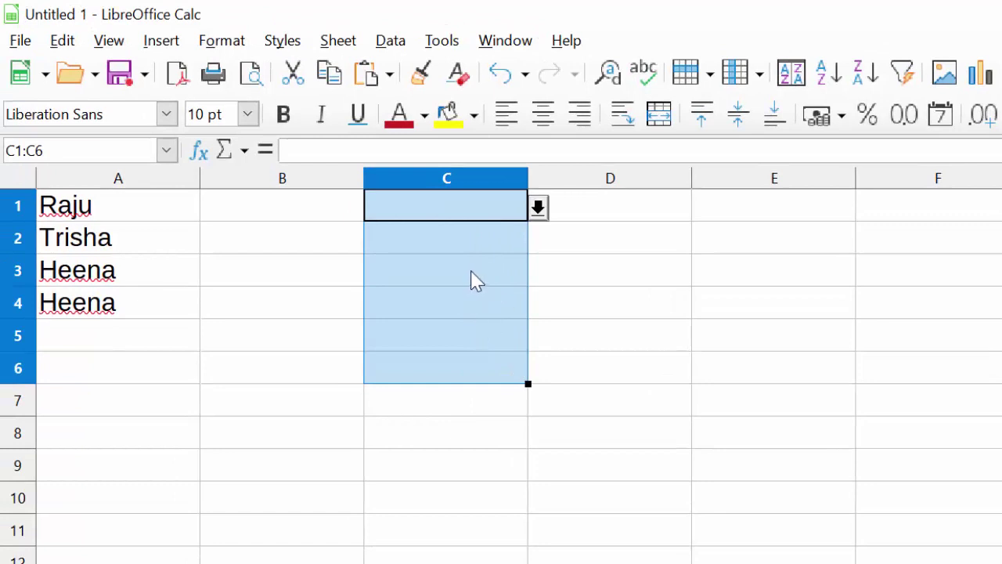
Step: Choose Deoria, Lucknow and Kolkata for C1, C2 and C3 from the city dropdowns
click(537, 209)
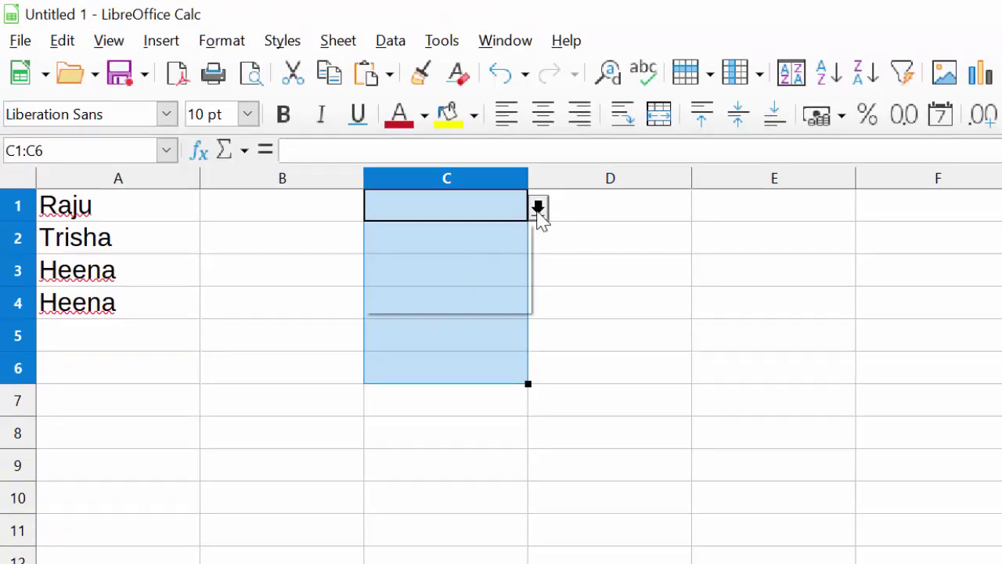
click(497, 235)
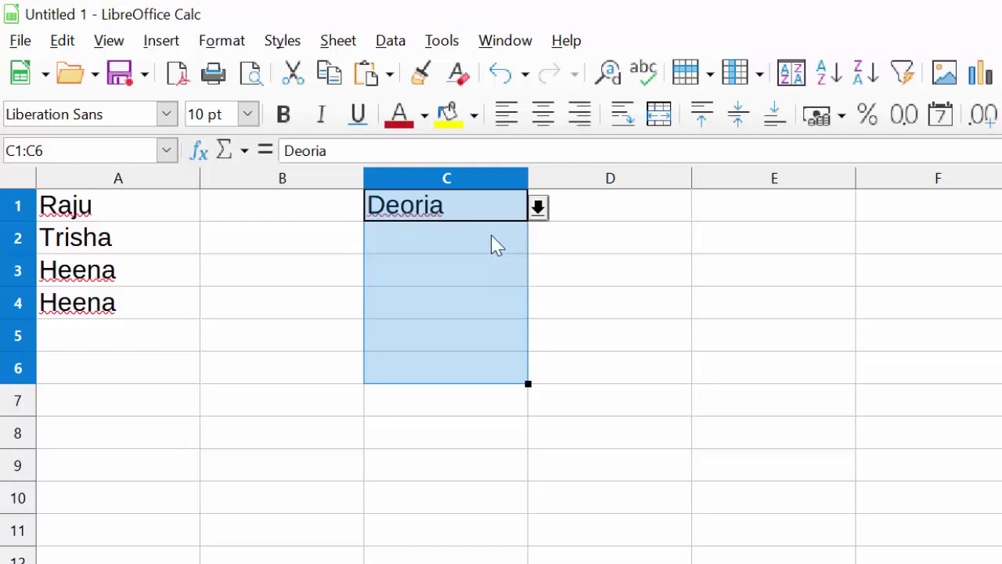
click(496, 245)
double_click(497, 239)
click(538, 242)
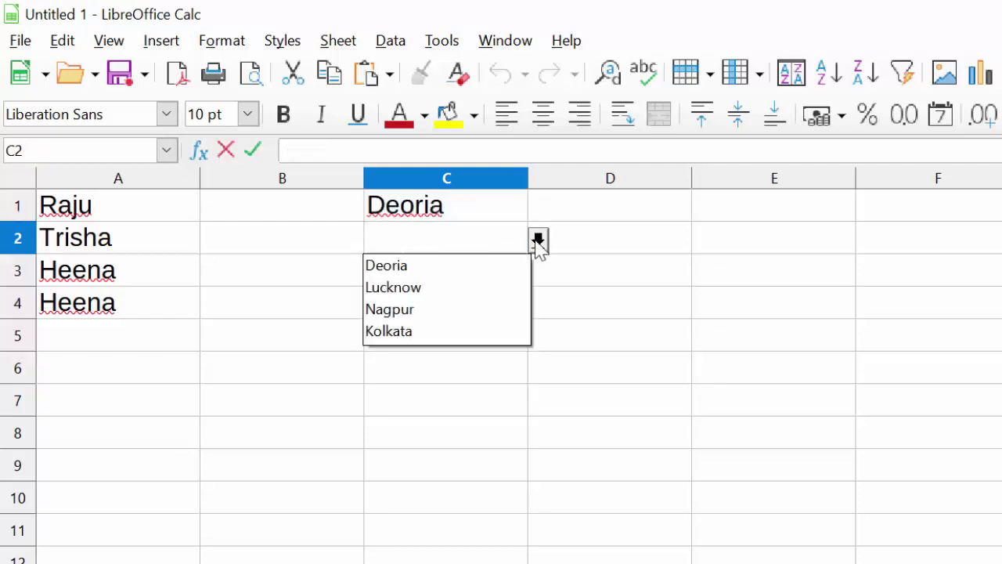
click(456, 288)
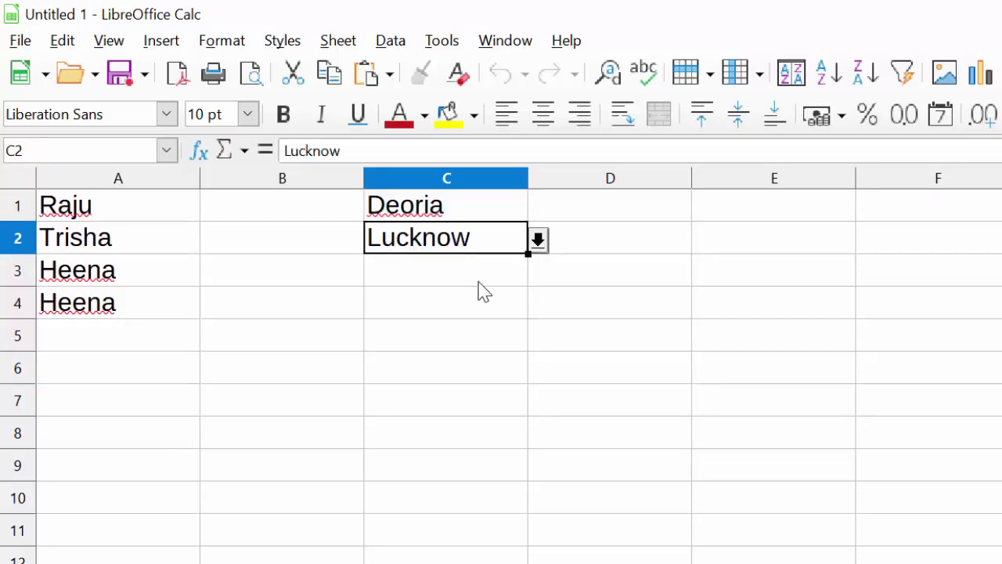
click(482, 272)
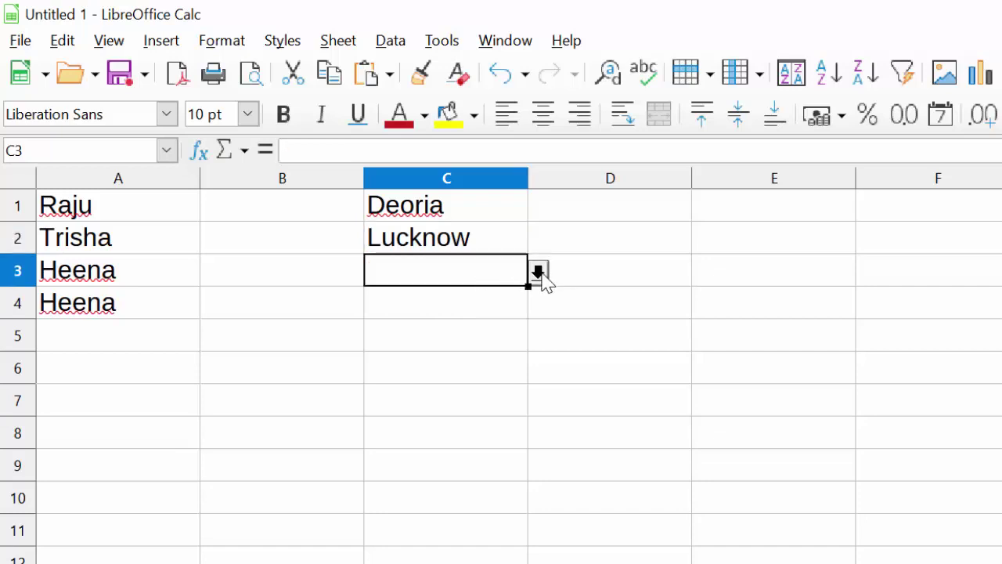
click(540, 274)
click(406, 366)
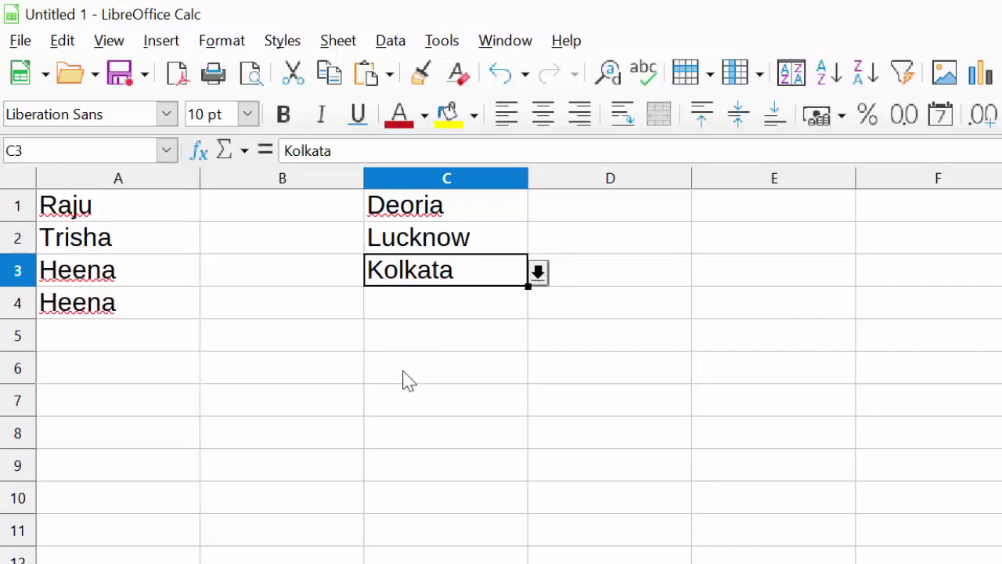
Step: Enter Patna in C4 and dismiss the Invalid value warning
click(438, 311)
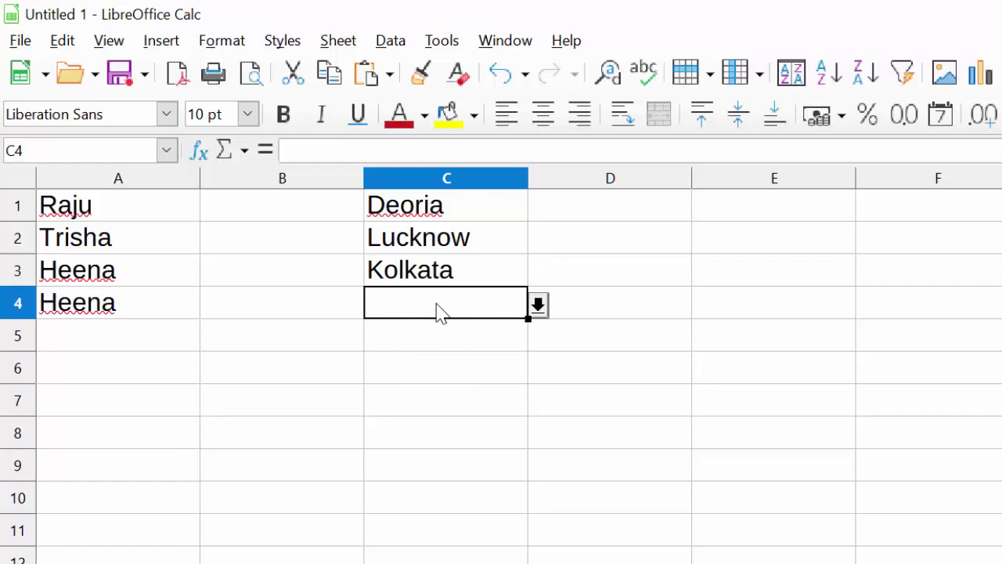
double_click(438, 311)
text(Pat )
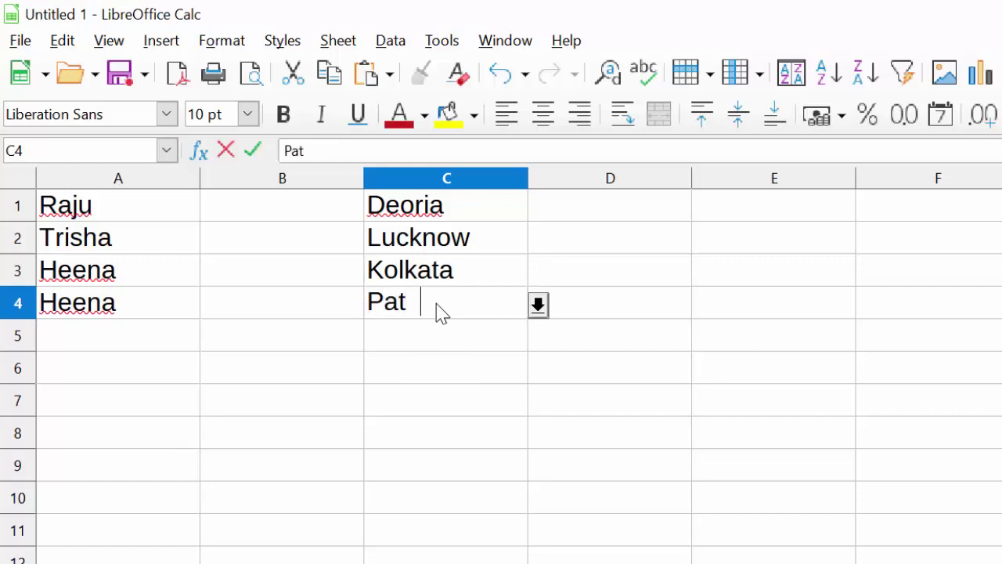
text(na)
key(Return)
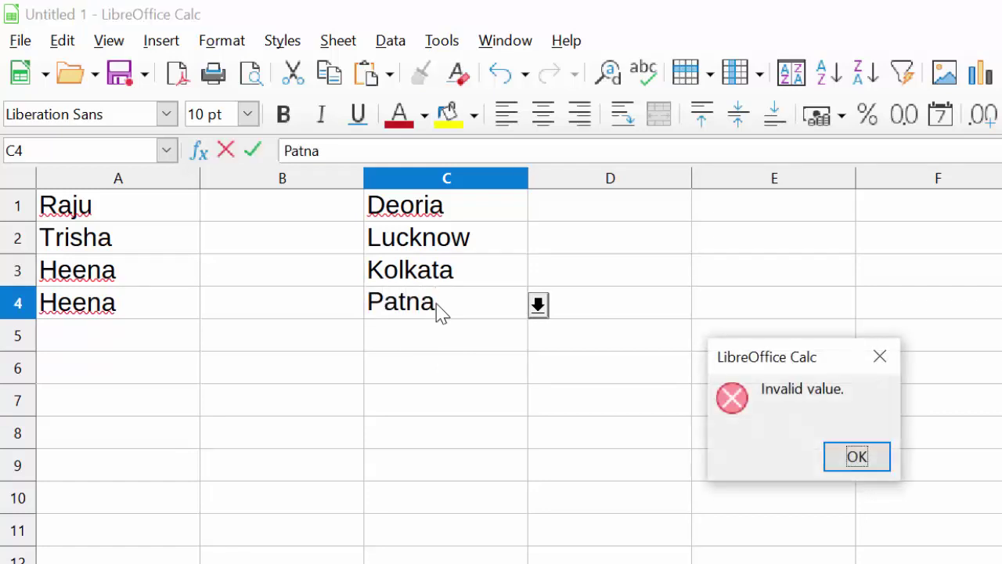
click(858, 457)
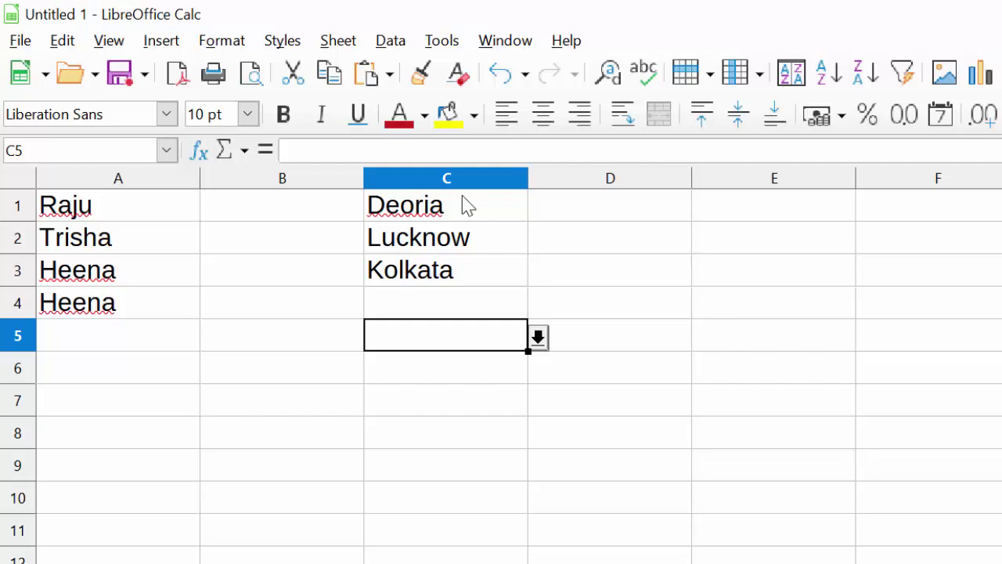
Step: Reselect C1:C6 and reopen the Data > Validity dialog
click(439, 205)
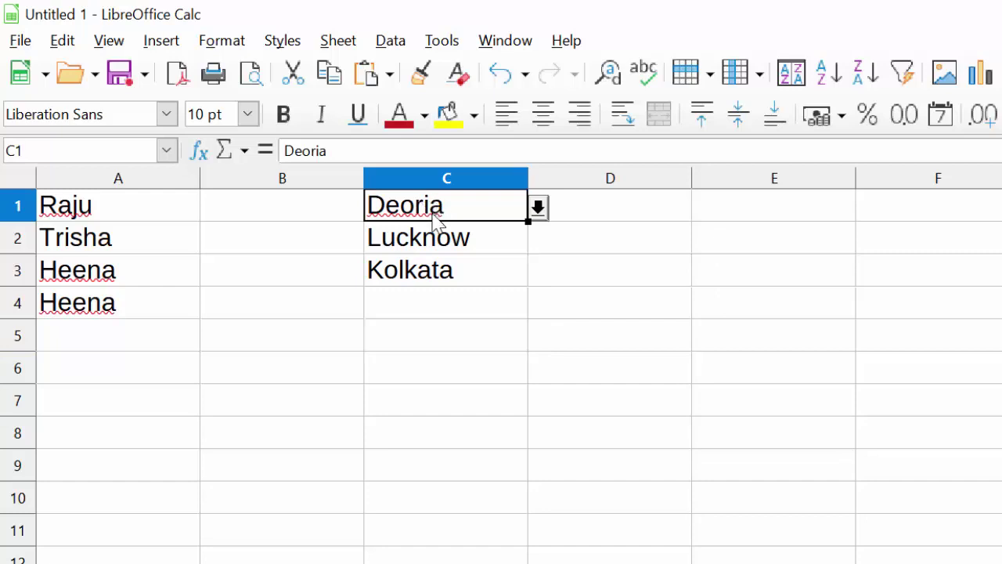
drag(440, 216, 454, 370)
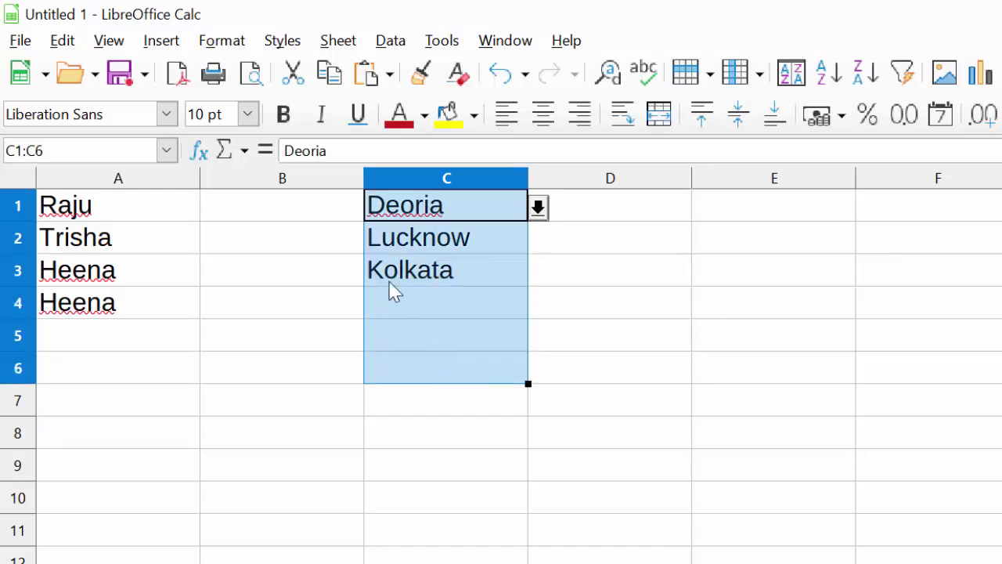
click(389, 43)
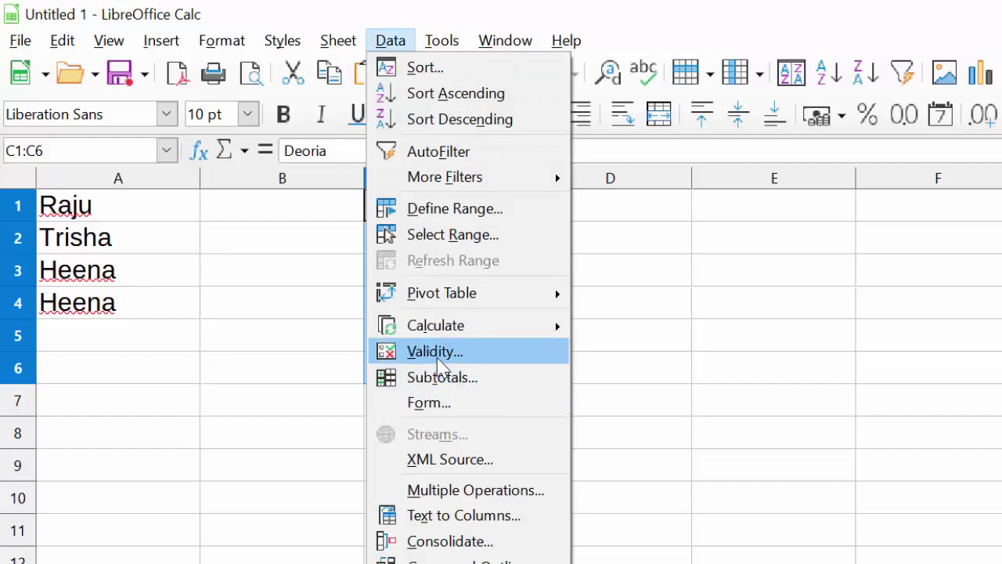
click(438, 360)
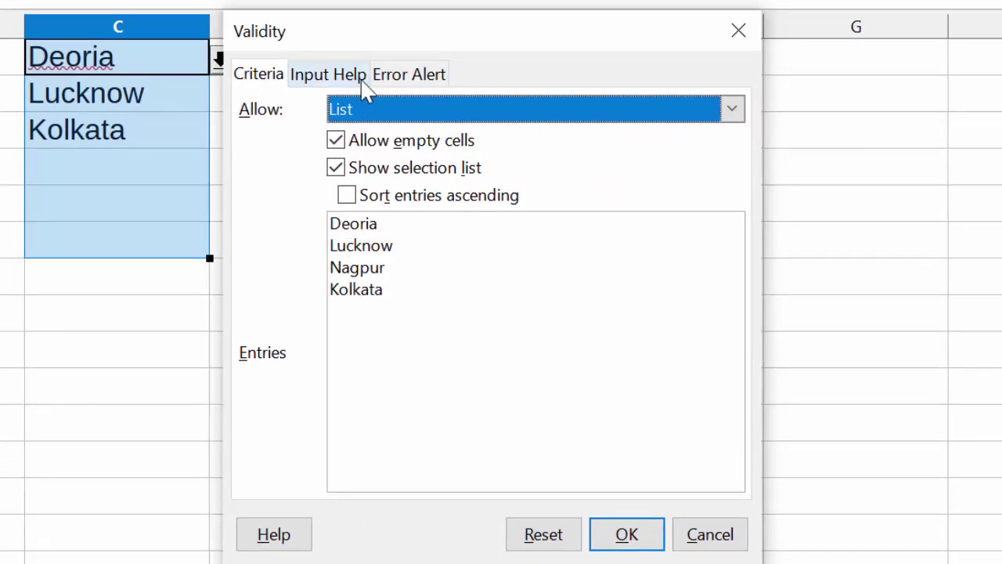
Step: On Error Alert, keep Action Stop and enter message 'Do not enter except the validated name'
click(402, 78)
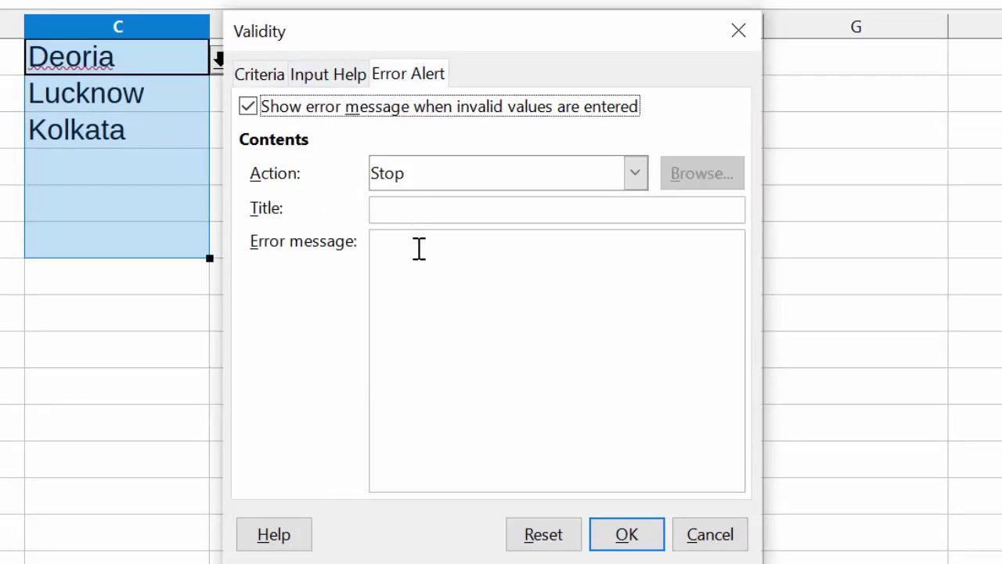
click(418, 245)
text(Do not e)
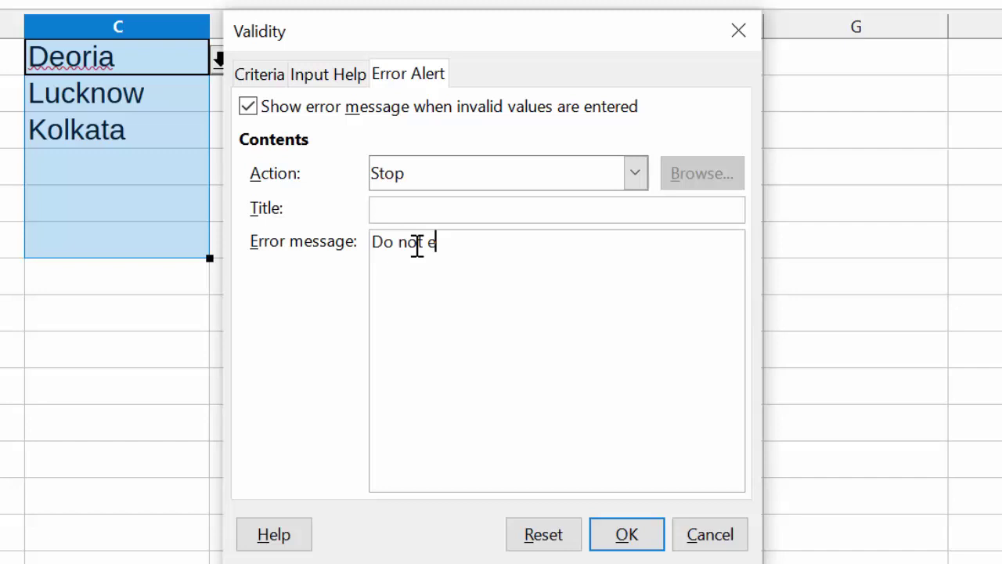
text(n)
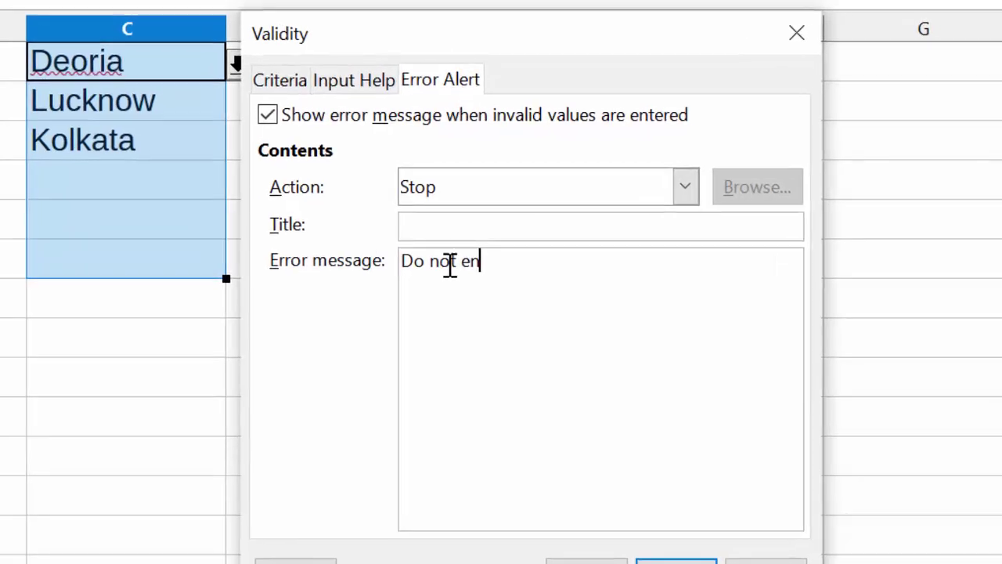
text(ter )
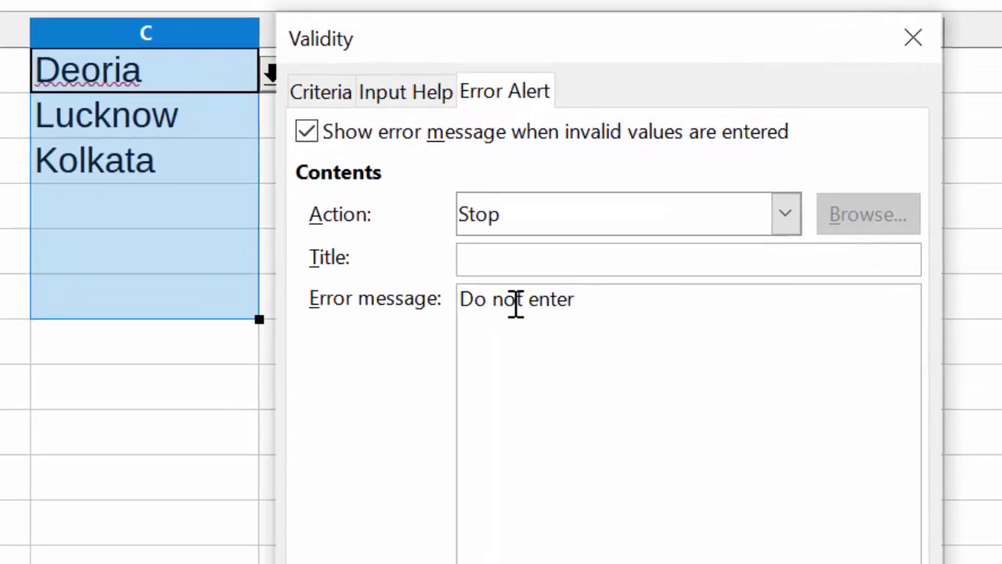
text(excep)
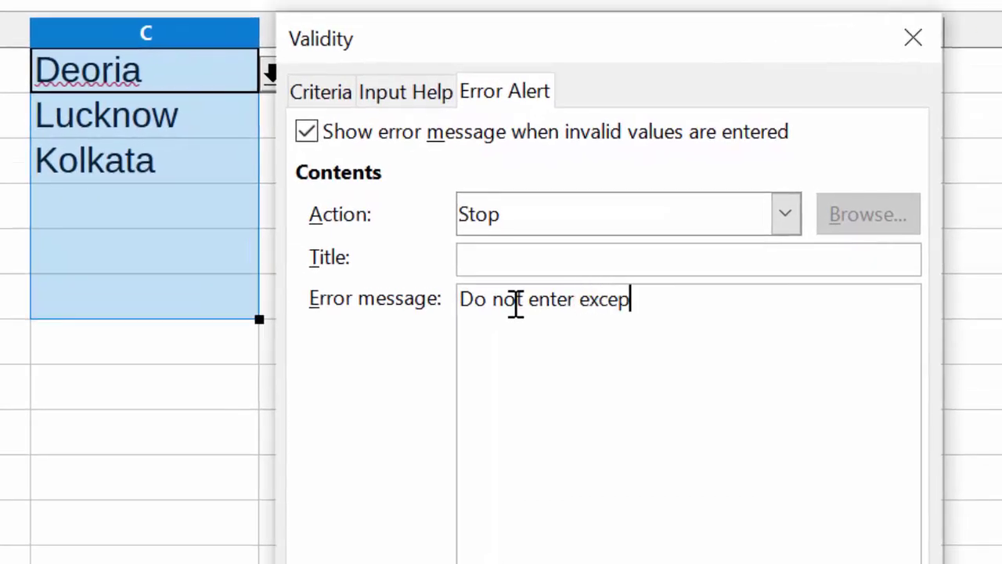
text(t t )
text(e va)
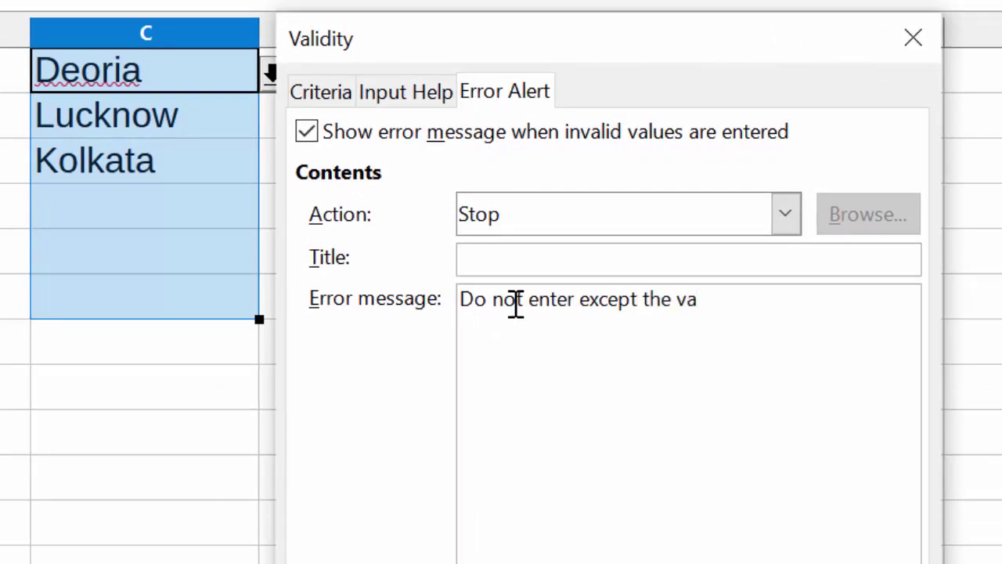
text(i)
key(BackSpace)
text(lidated n)
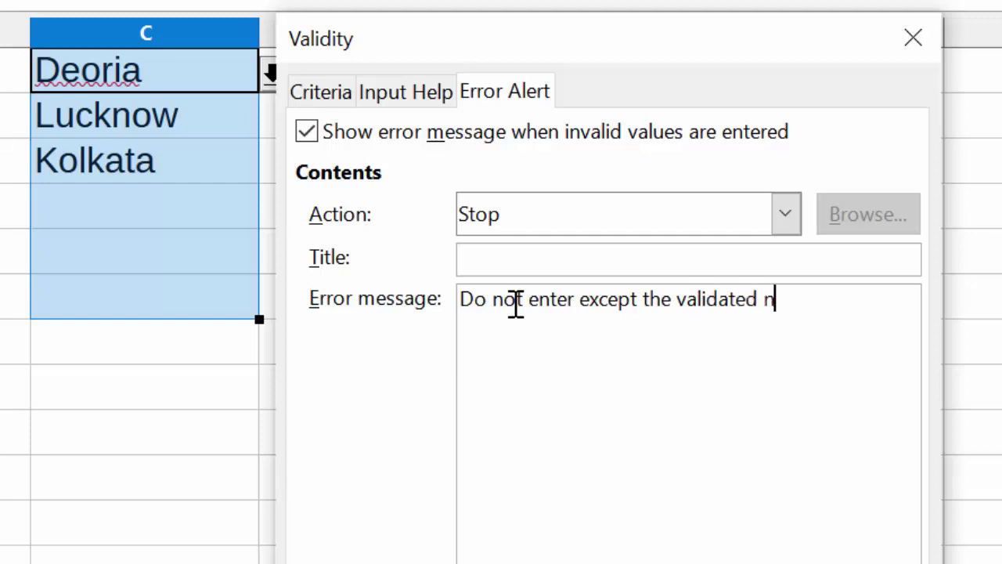
text(ame)
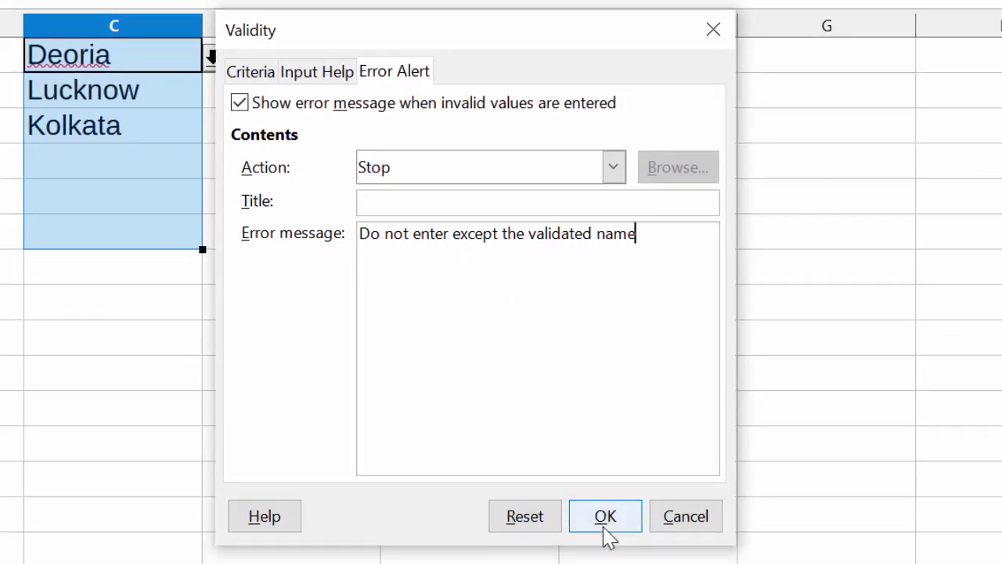
Step: Apply the alert, then enter Patna in C4 and dismiss the custom Stop error
click(604, 529)
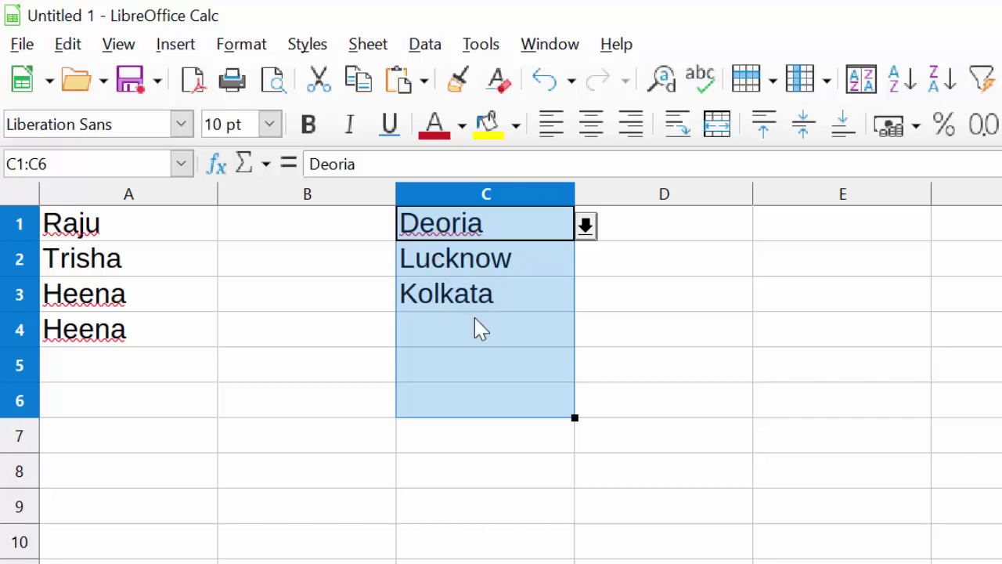
click(479, 328)
text(P)
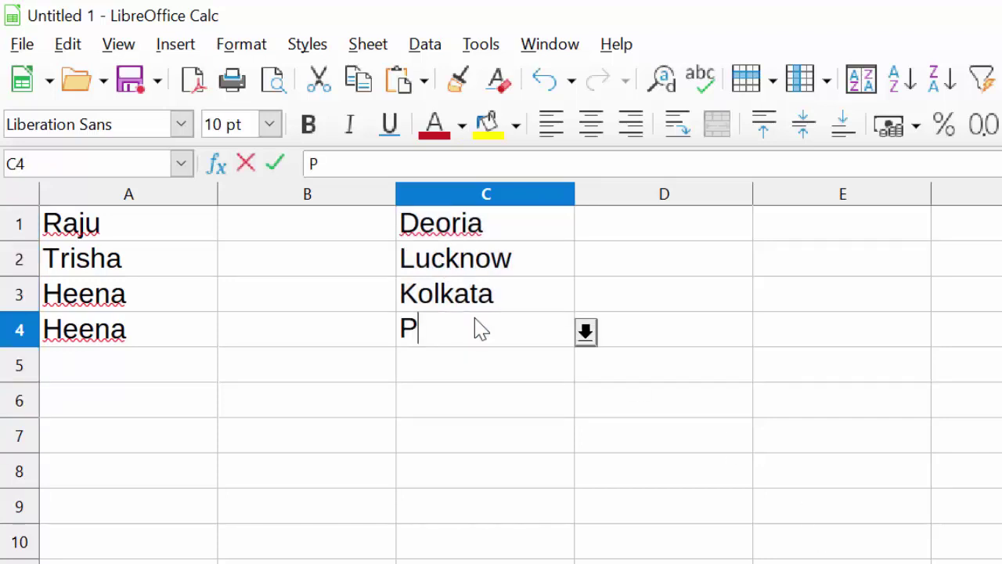
text(t)
key(BackSpace)
text(atna)
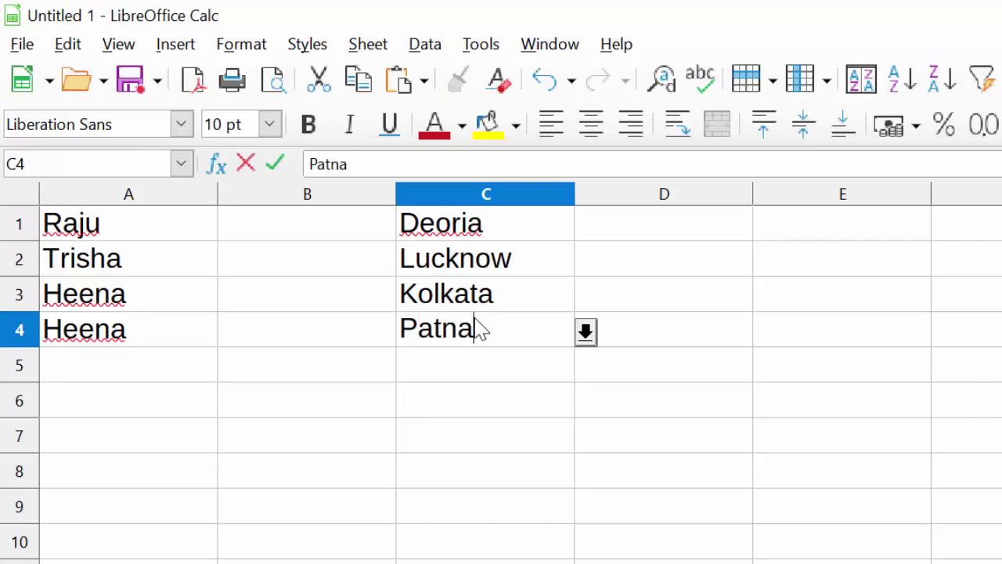
key(Return)
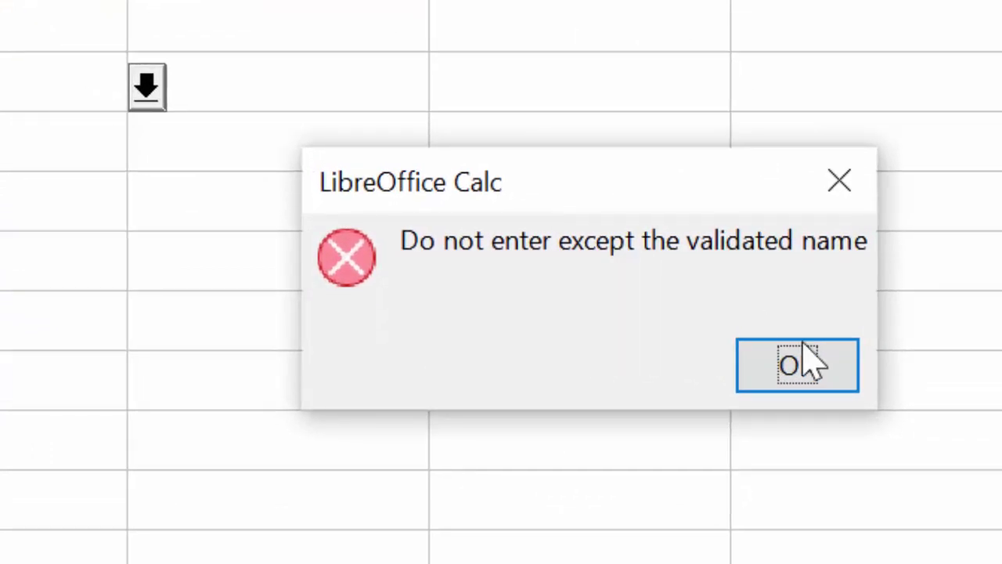
click(742, 384)
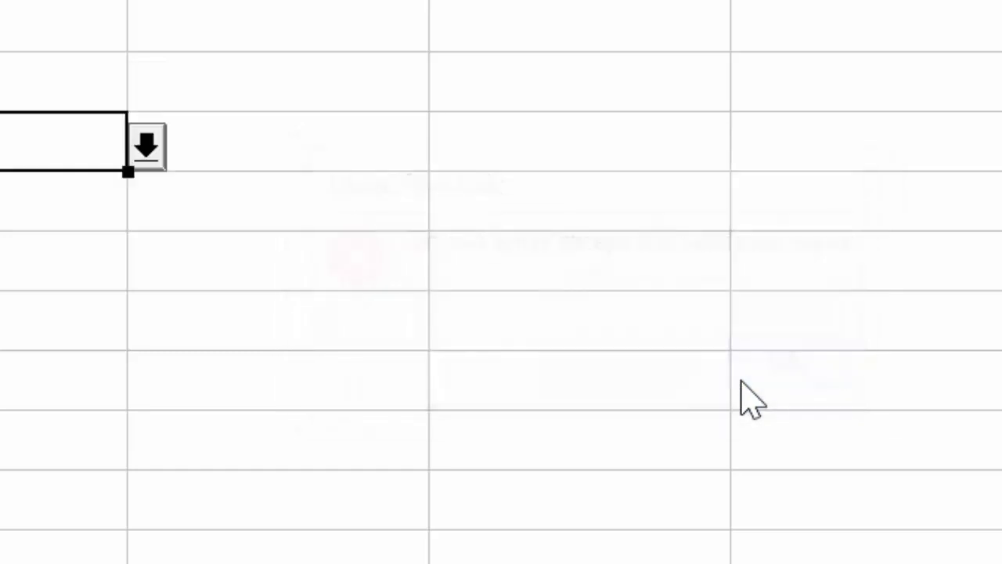